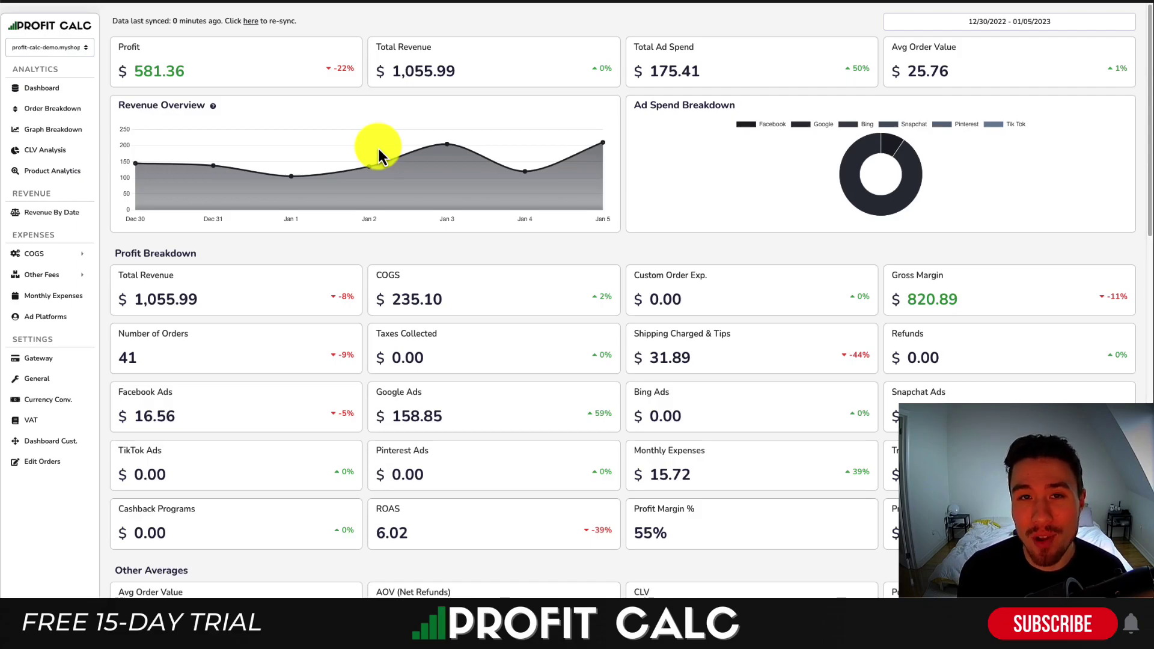
Step: Set the Profit Calc dashboard to Last 30 Days (12/07/2022–01/05/2023) and scroll through it
left_click(1043, 22)
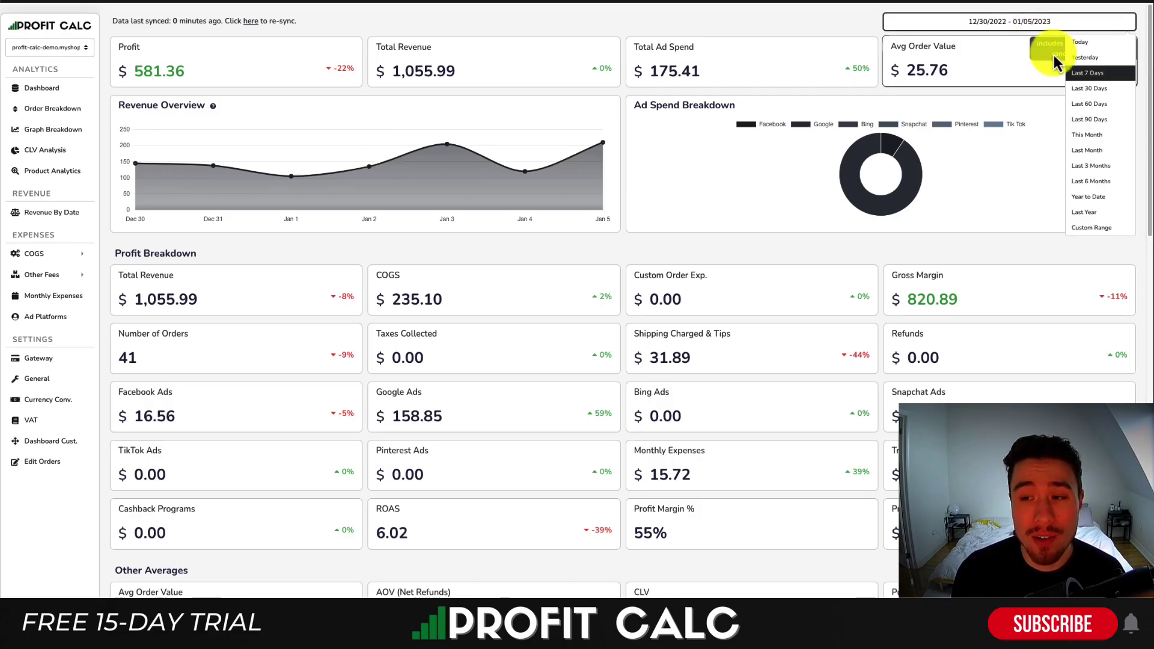
left_click(1073, 95)
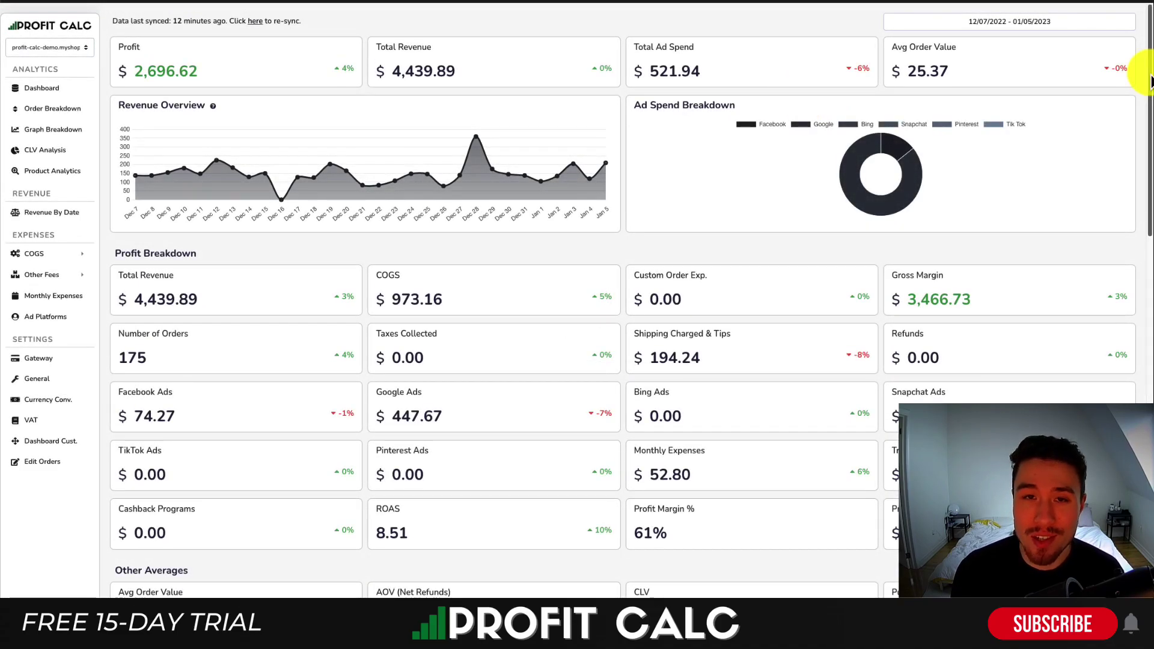
left_click_drag(1148, 81, 1147, 182)
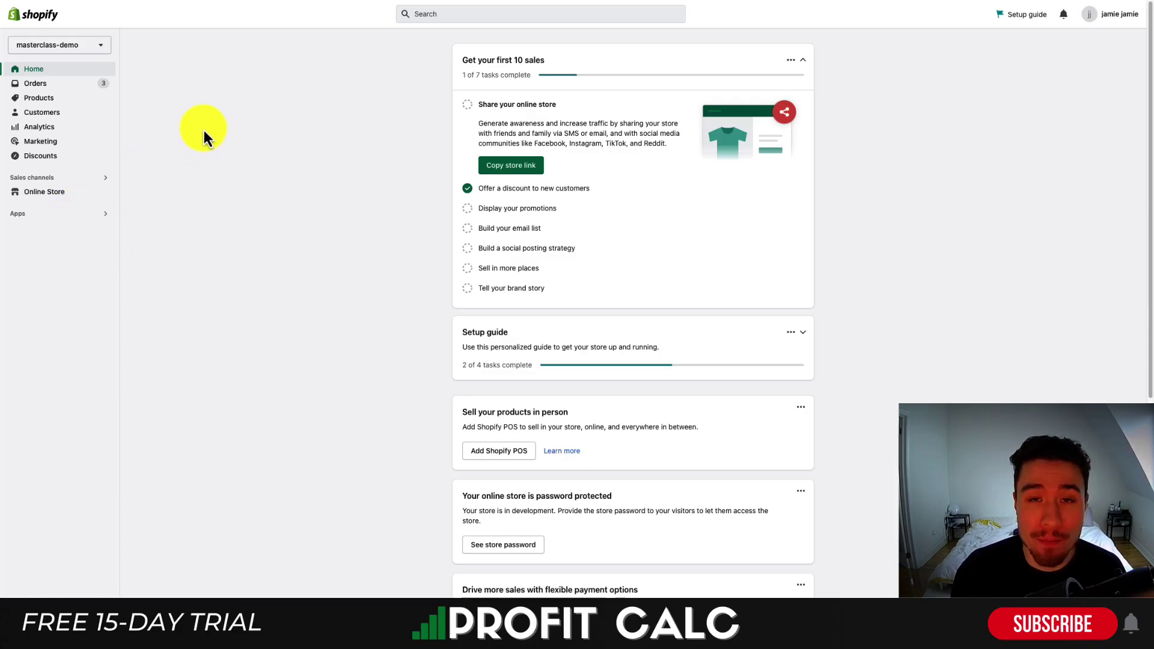
Step: Search the Shopify App Store for 'tik tok', bringing up 118 apps
left_click(61, 221)
type("tik tok")
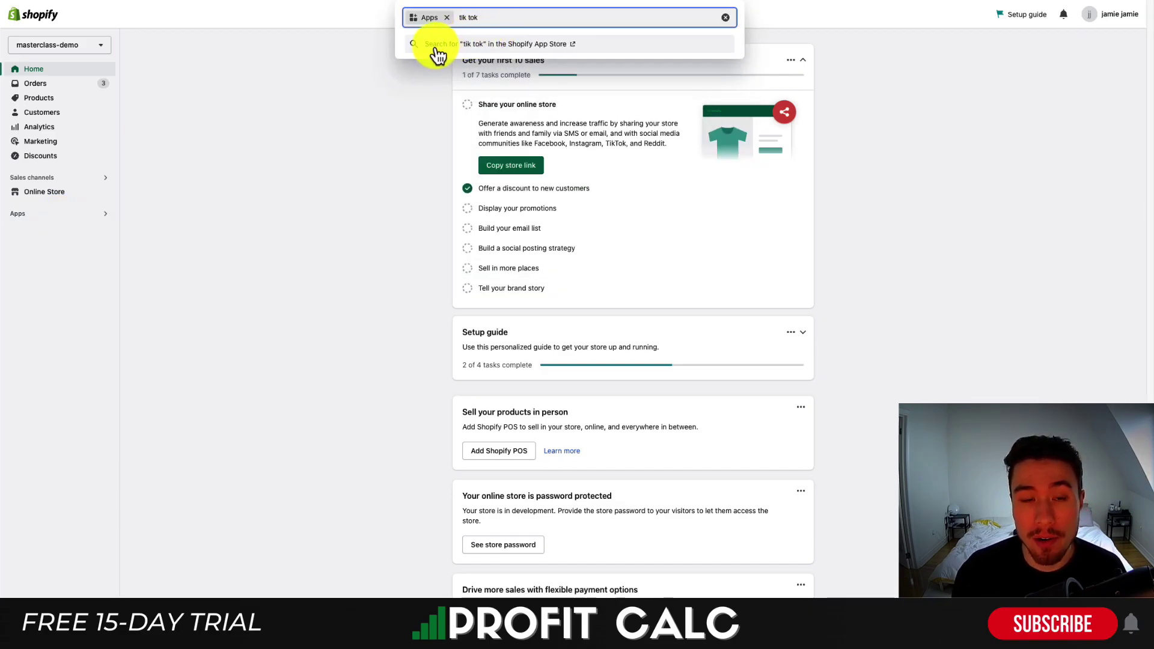
left_click(497, 47)
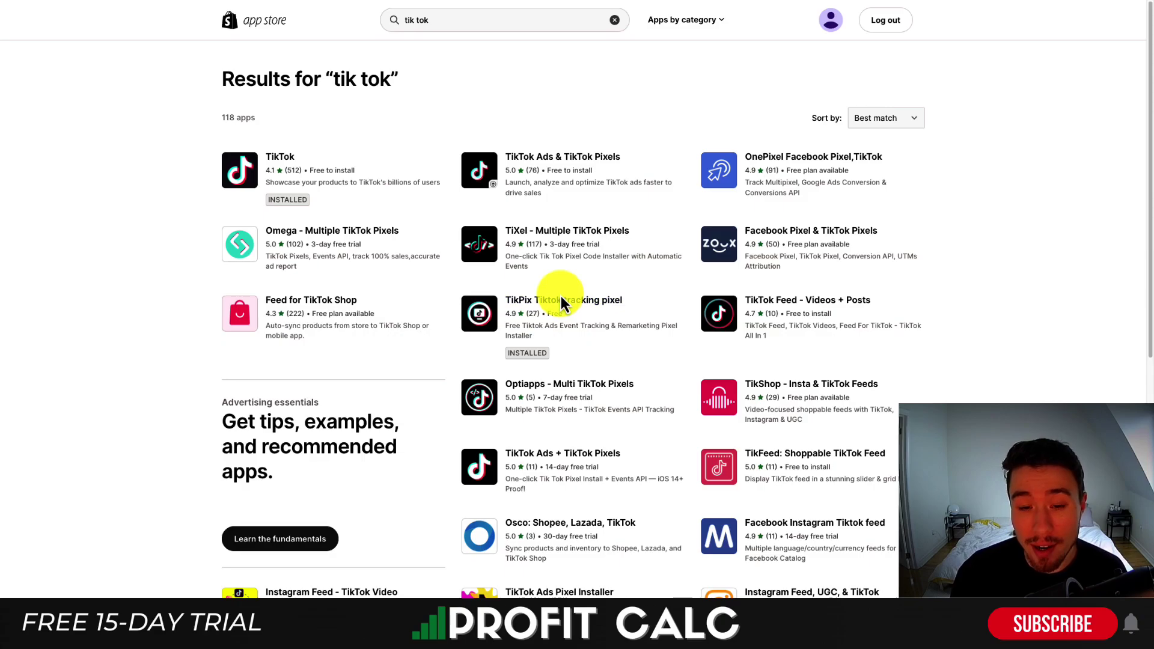
Step: Review the TikPix Tiktok tracking pixel listing and its 4.9-rated reviews
left_click(527, 302)
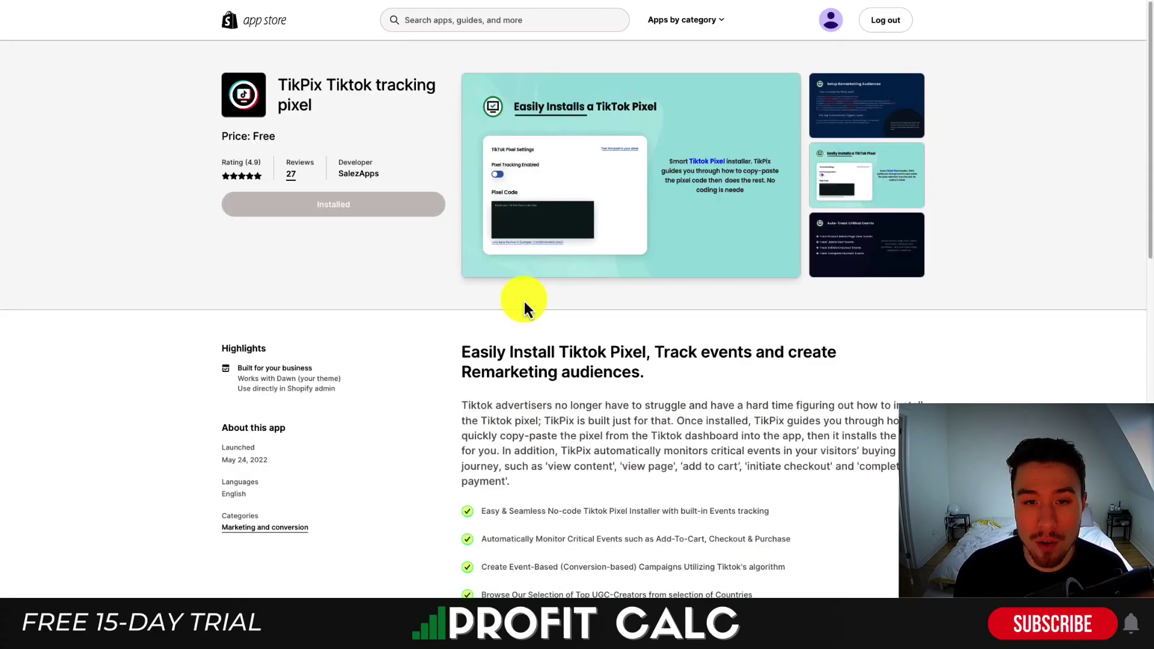
scroll(523, 324, "down", 1)
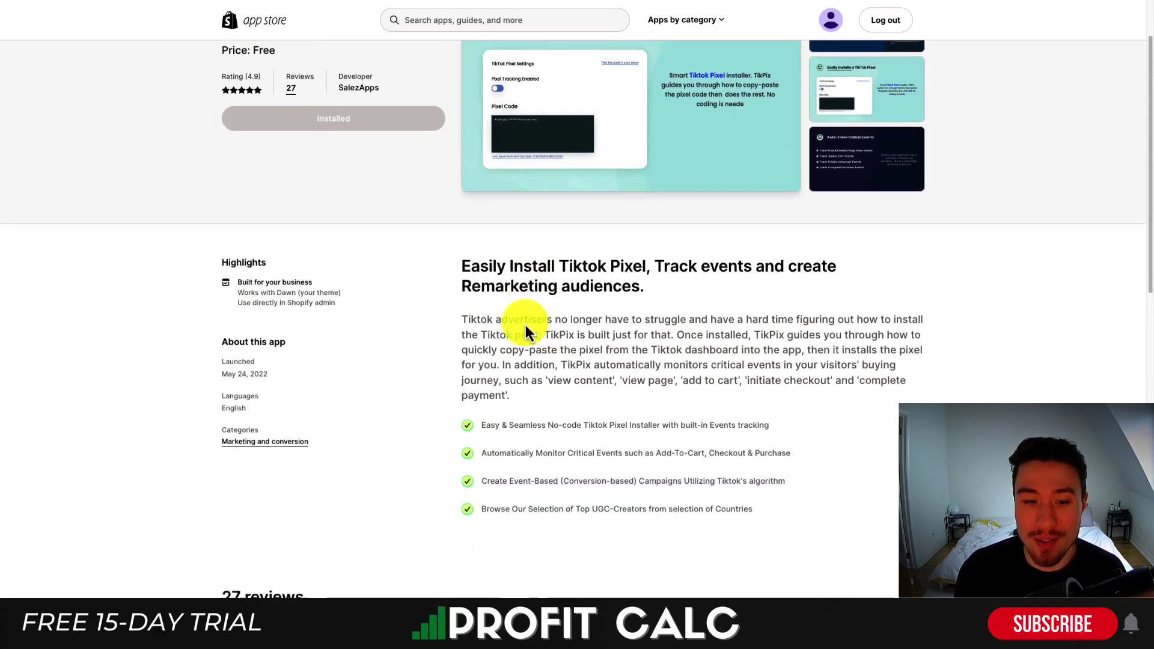
scroll(515, 316, "up", 1)
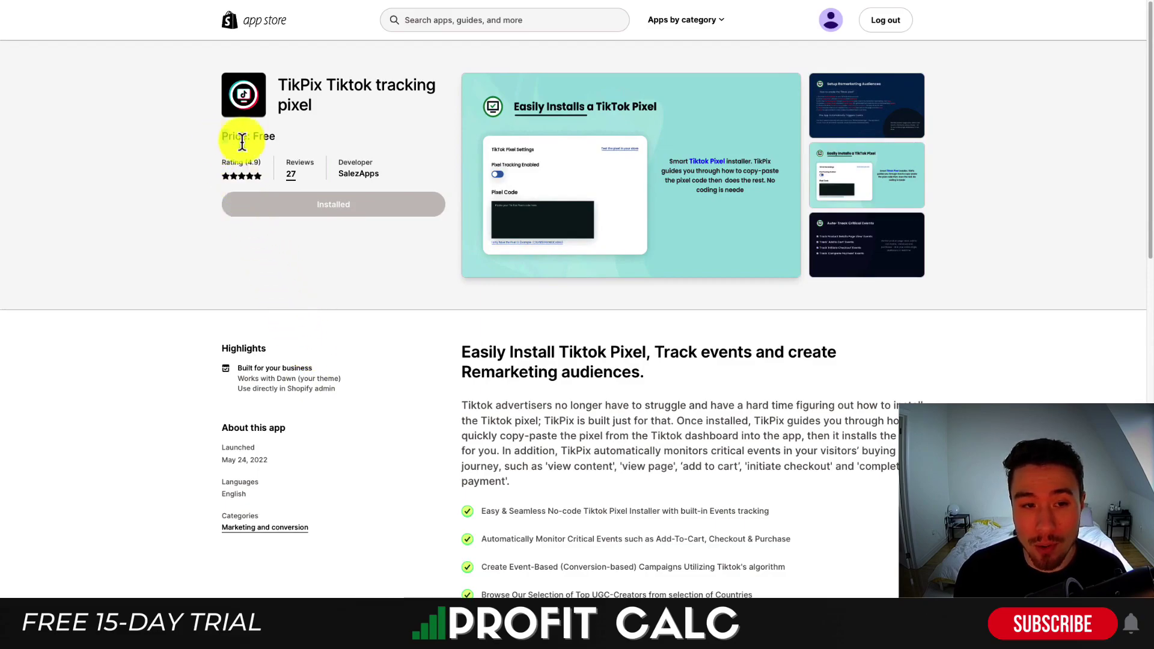
left_click(234, 157)
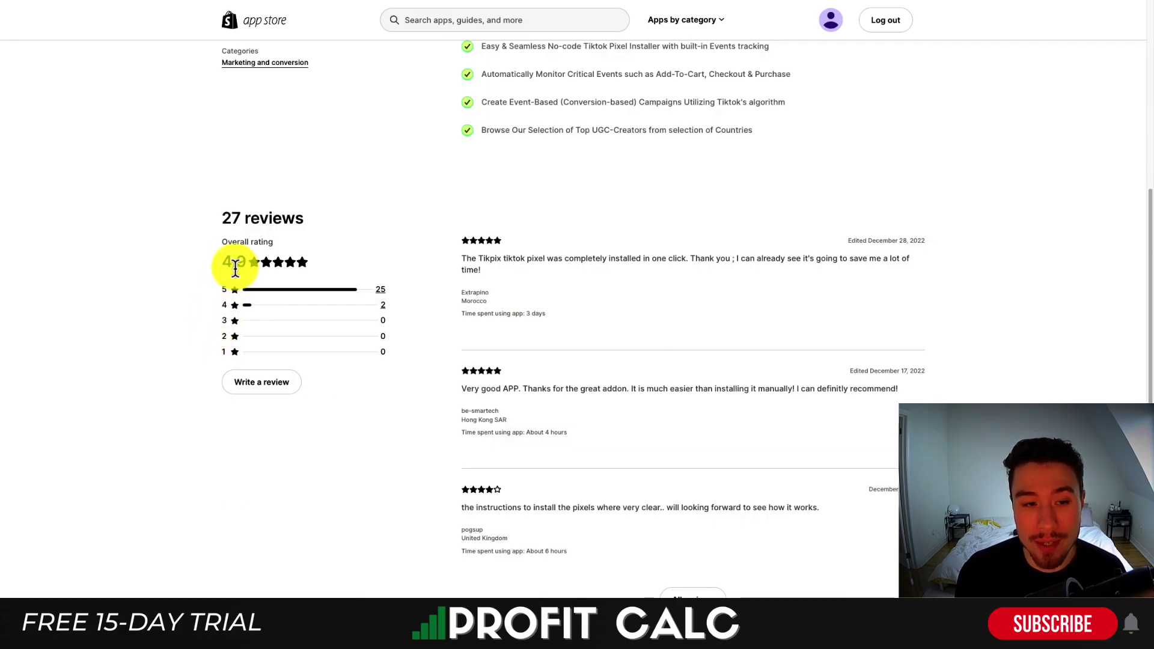
left_click_drag(234, 260, 298, 269)
scroll(186, 242, "up", 10)
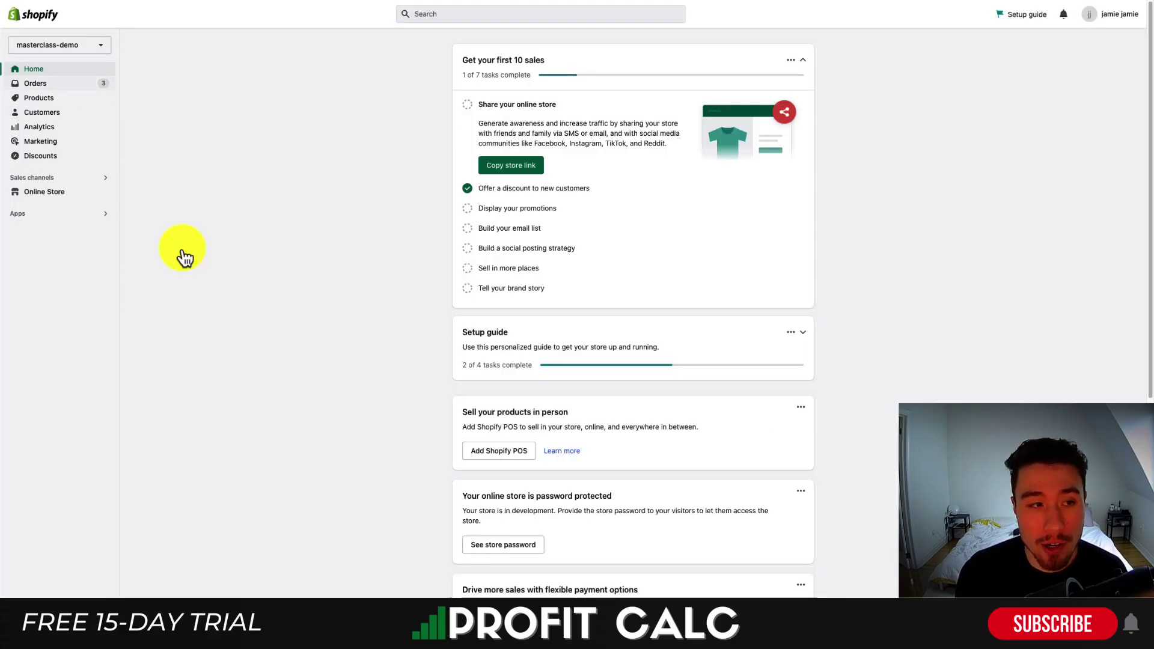
Step: Open the installed TikPix app and follow its theme-settings link to the Online Store Themes page
left_click(30, 218)
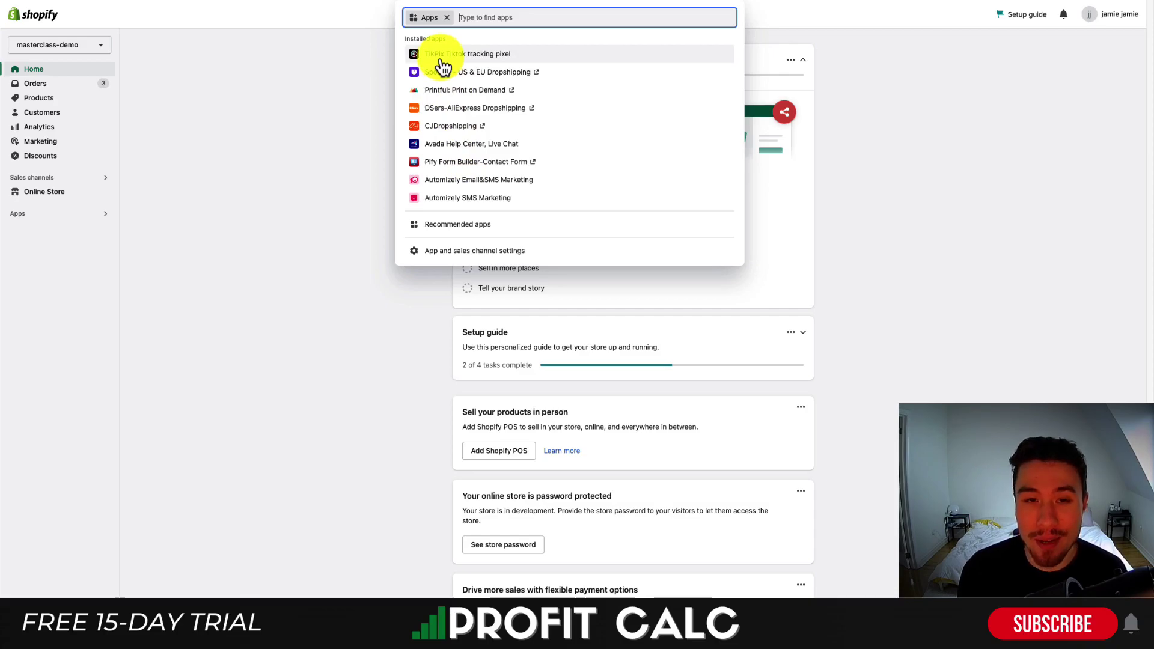
left_click(548, 57)
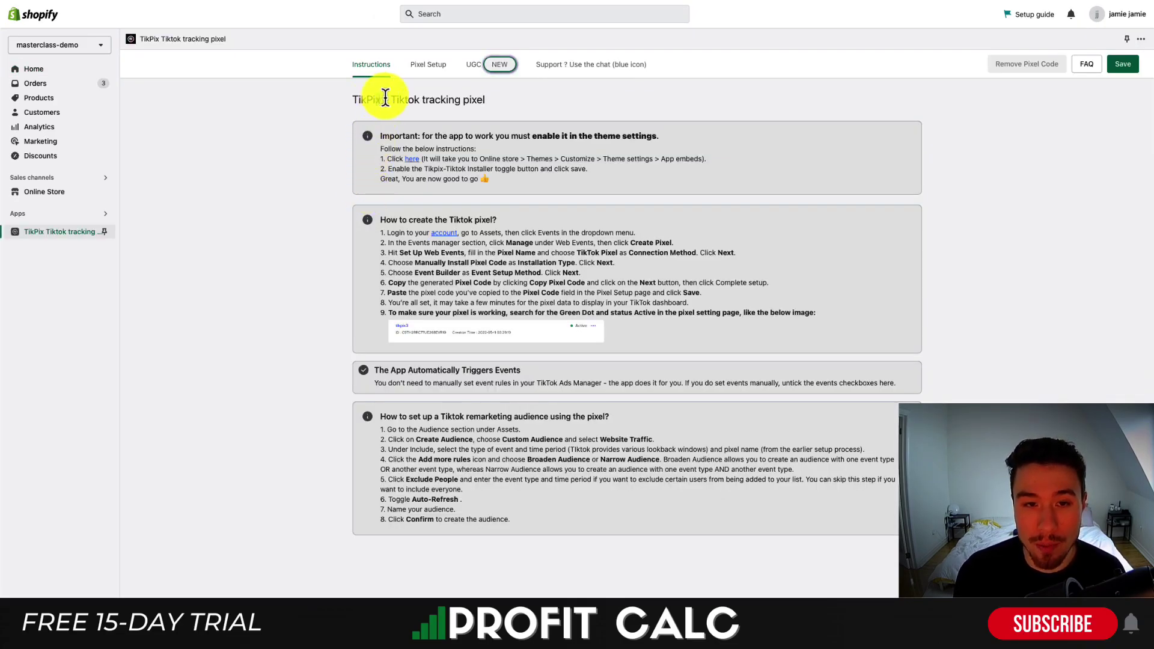
left_click_drag(378, 99, 486, 100)
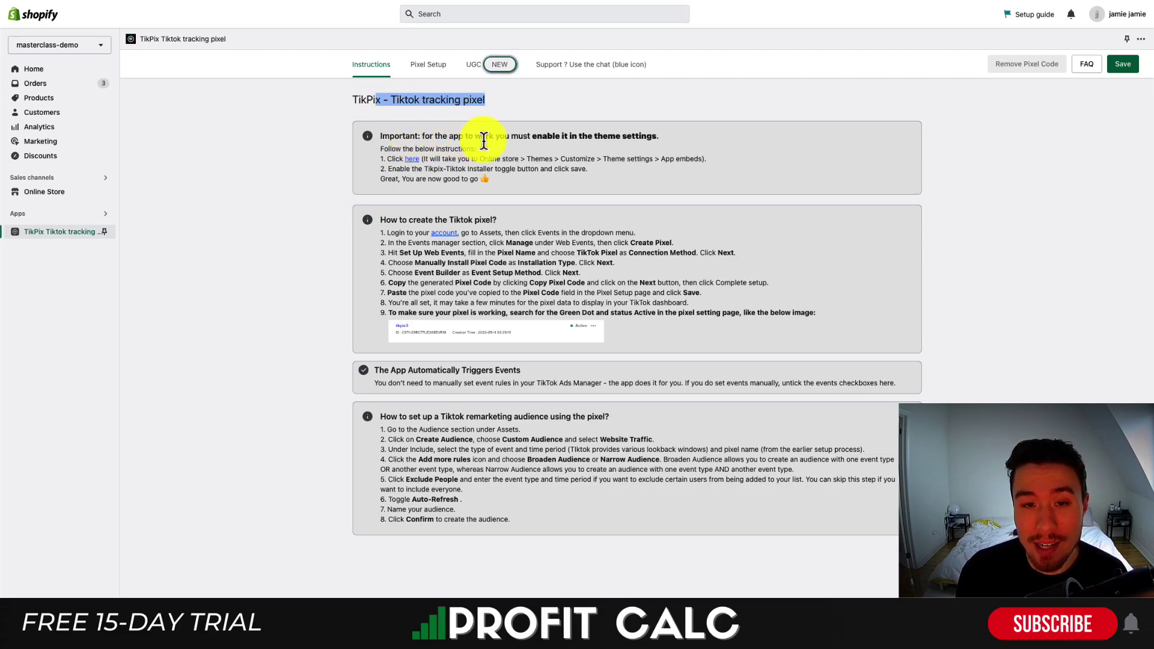
left_click_drag(484, 141, 634, 142)
left_click(657, 159)
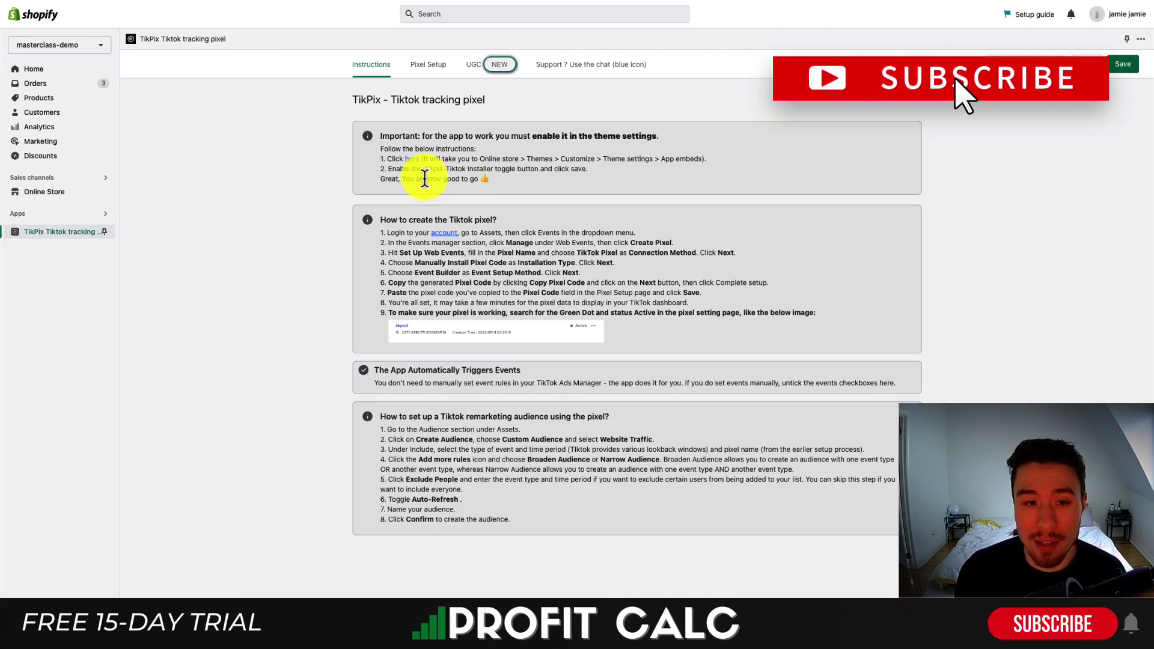
left_click(413, 159)
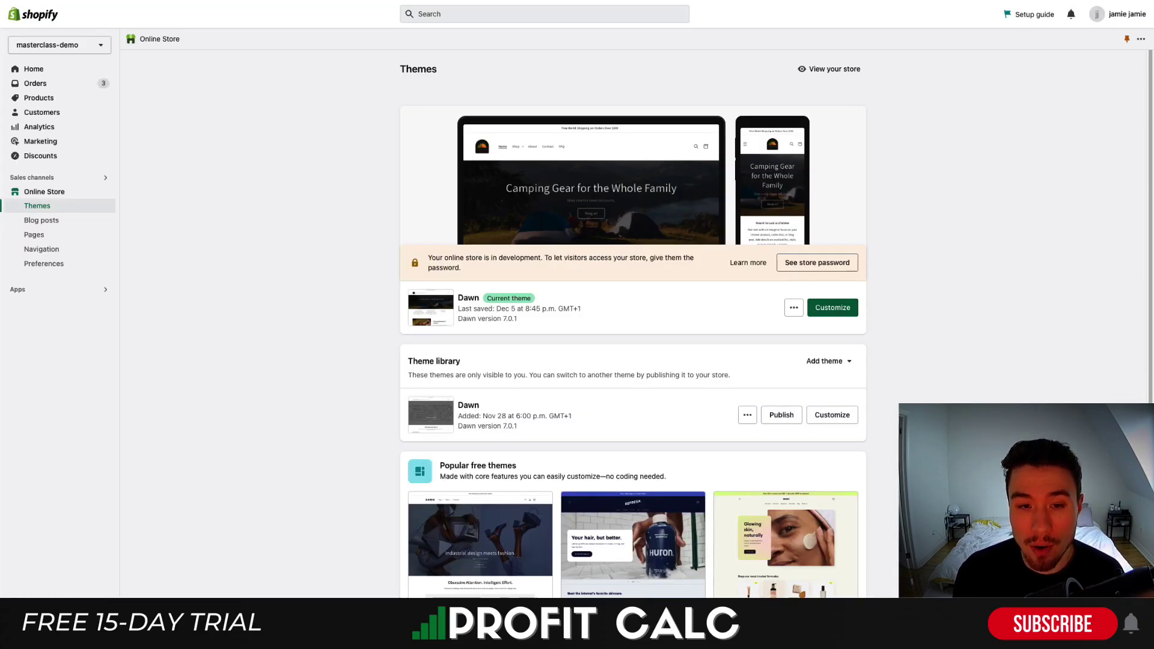
Step: Turn on the Tikpix-Tiktok Intaller app embed in the Dawn theme and save the theme
left_click(825, 311)
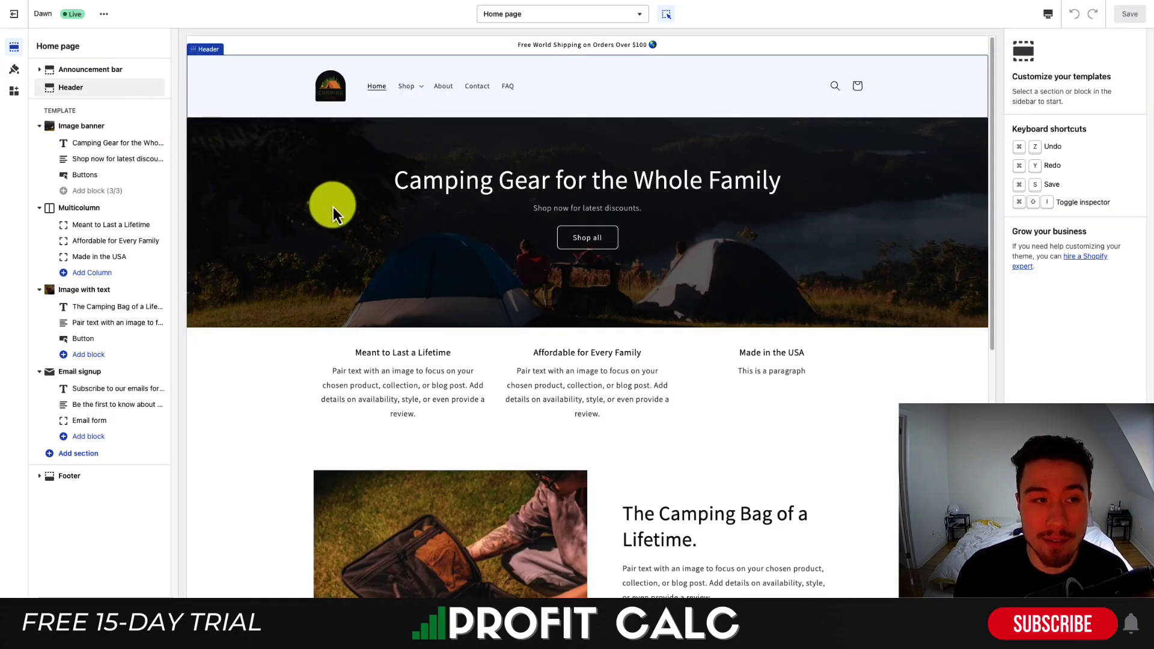
left_click(18, 98)
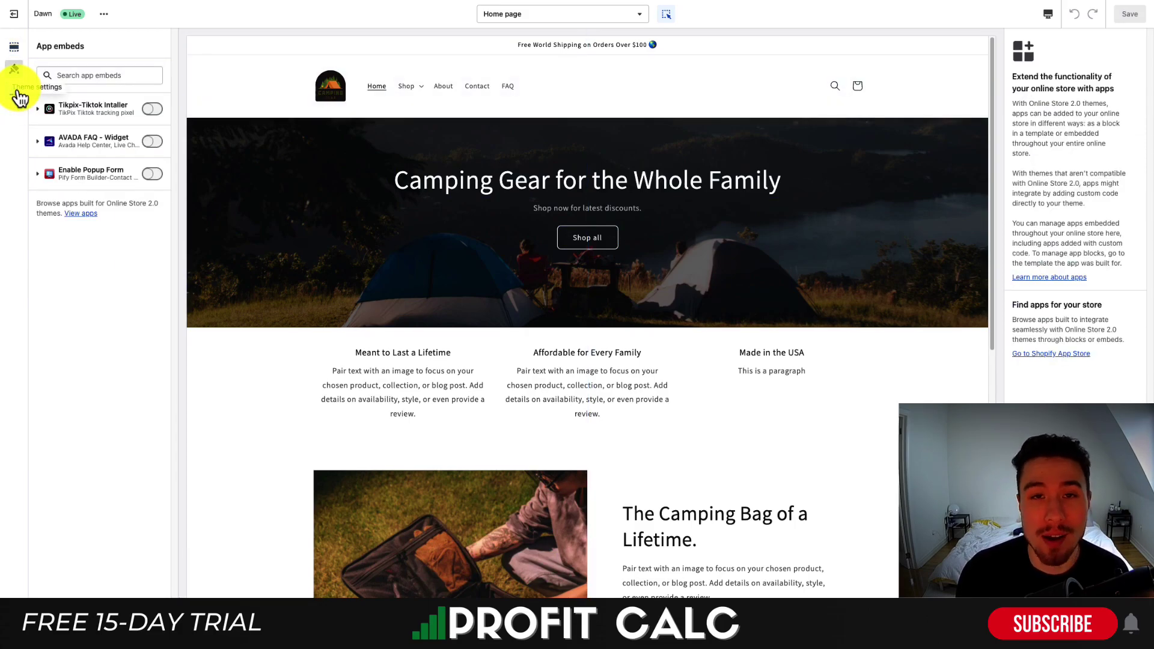
left_click(40, 111)
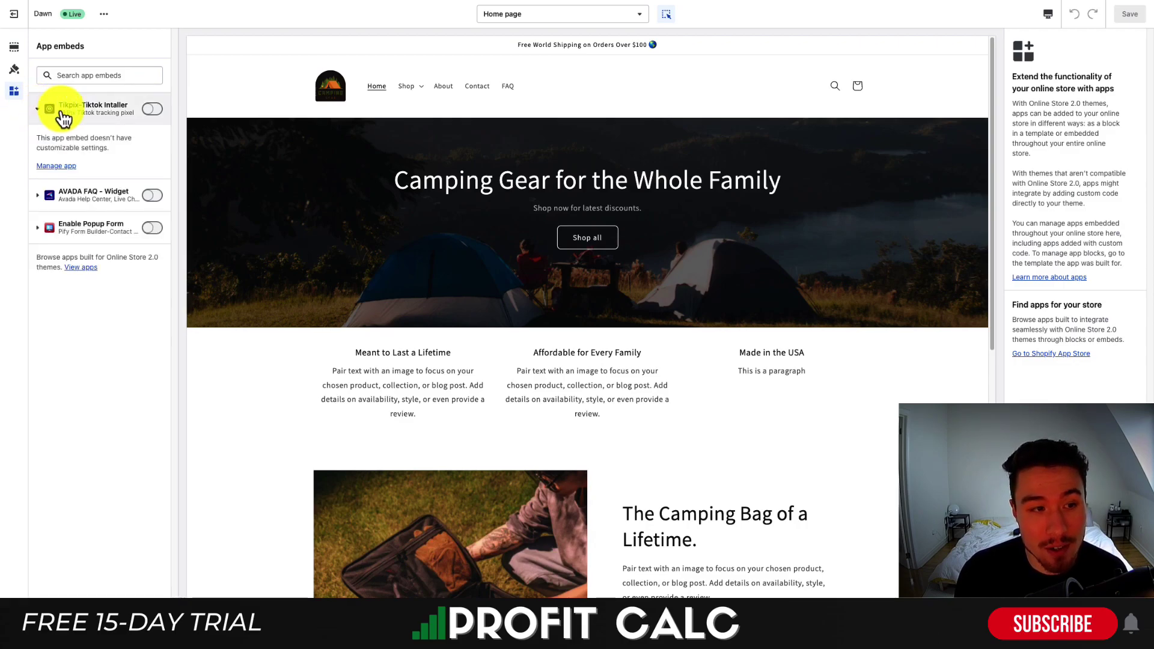
left_click(149, 112)
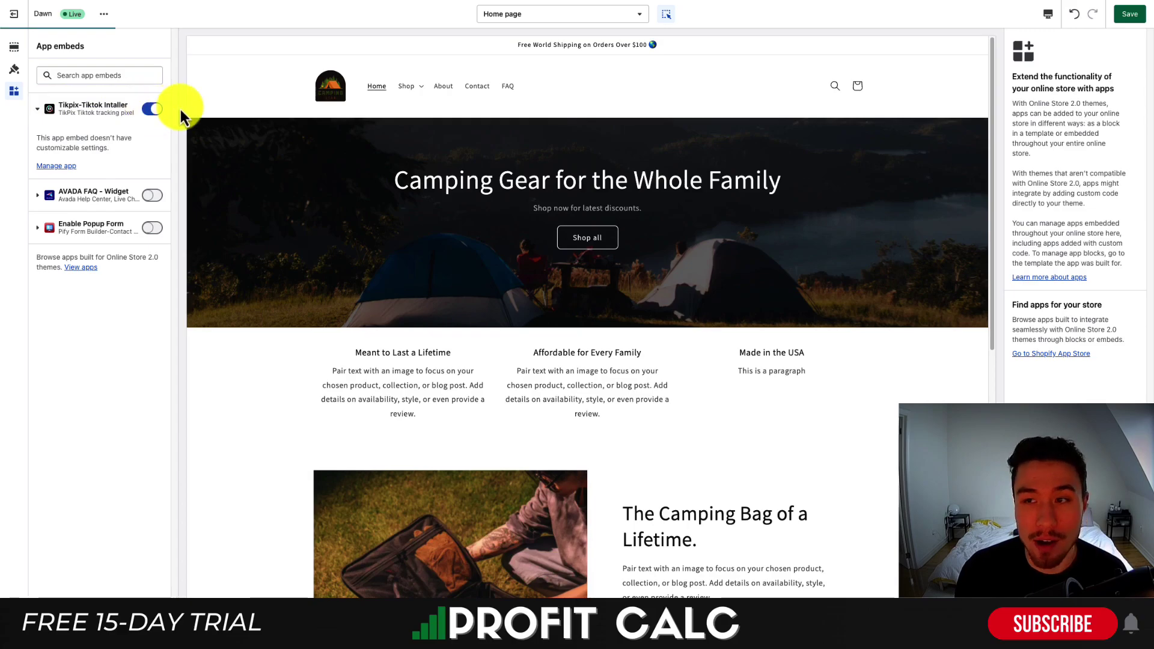
left_click(1130, 14)
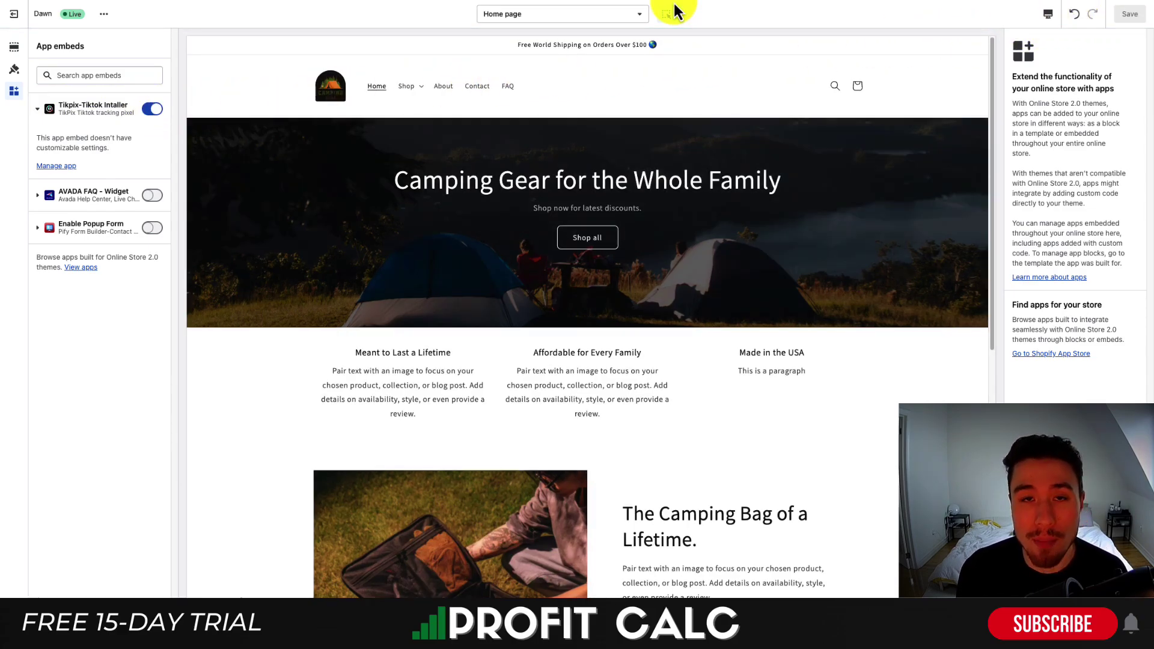
left_click(666, 14)
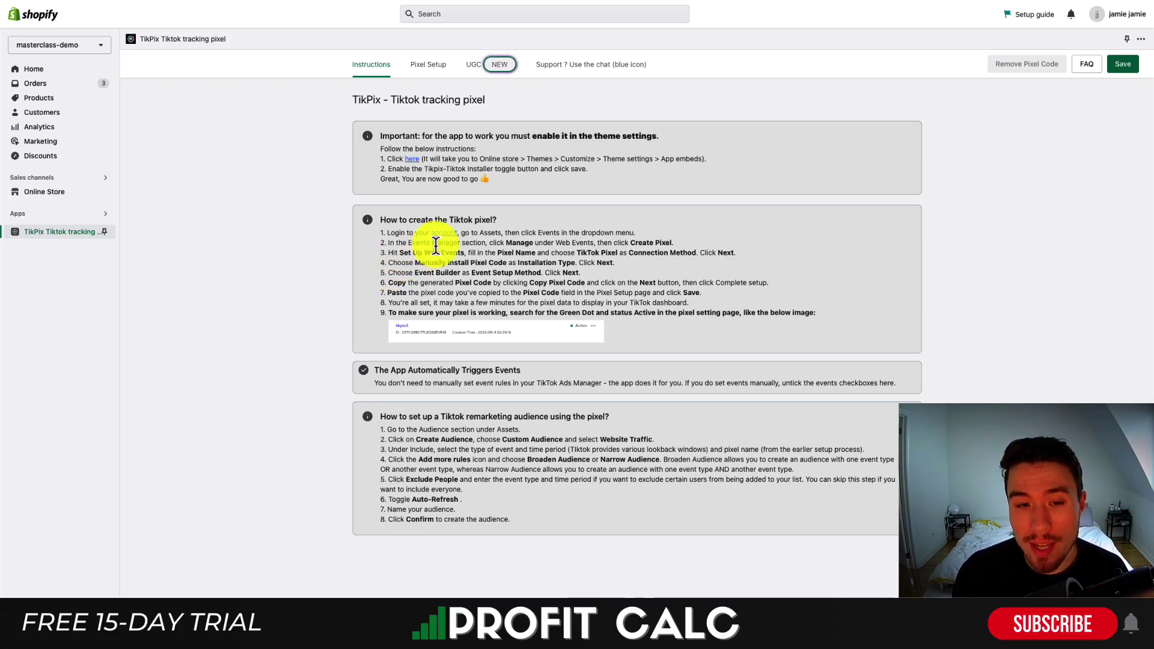
Step: Highlight TikPix's 'How to create the Tiktok pixel' steps
left_click_drag(435, 243, 593, 305)
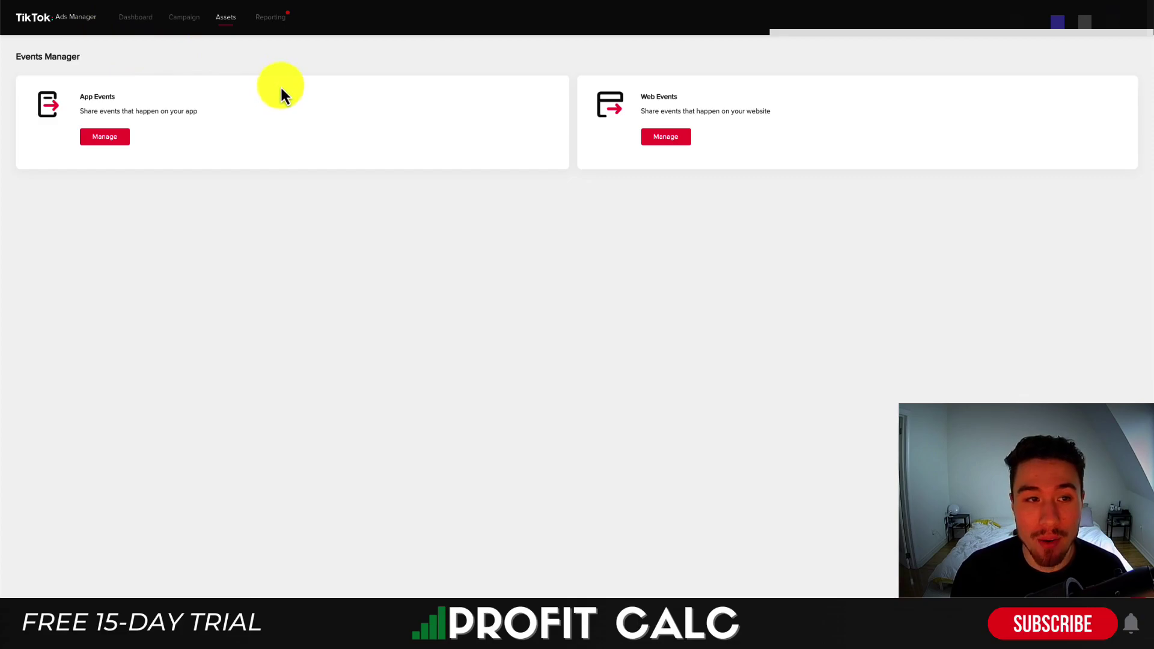
Step: Open the Web Events pixel page from Events Manager and start creating a new pixel
mouse_move(221, 49)
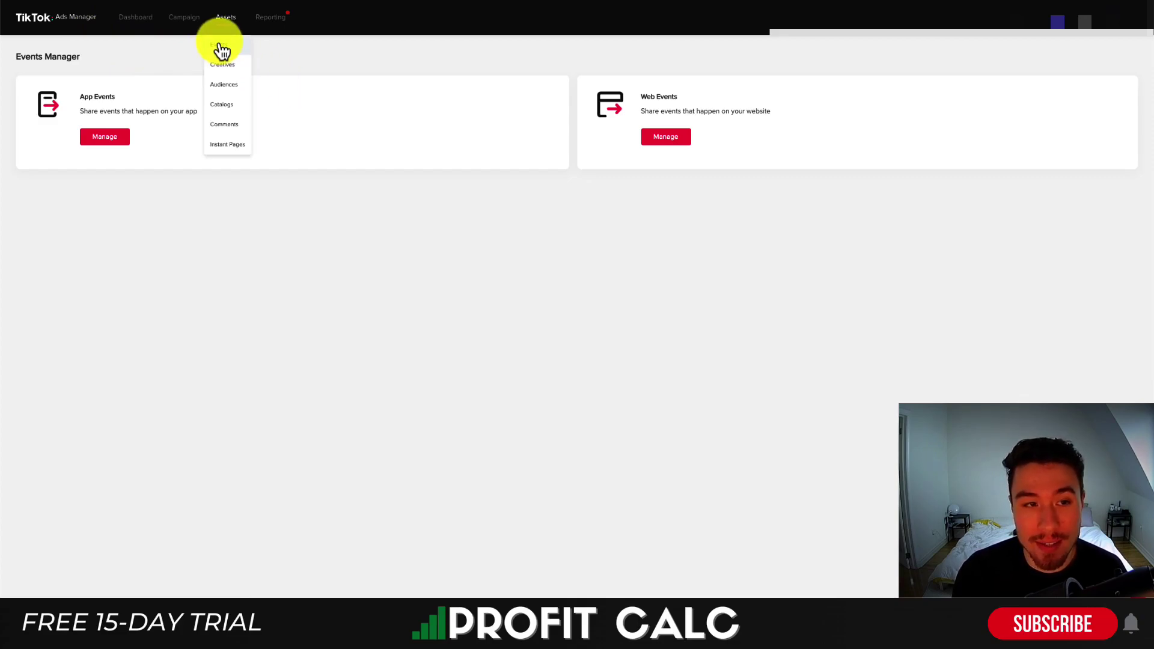
left_click_drag(26, 61, 99, 70)
left_click(235, 96)
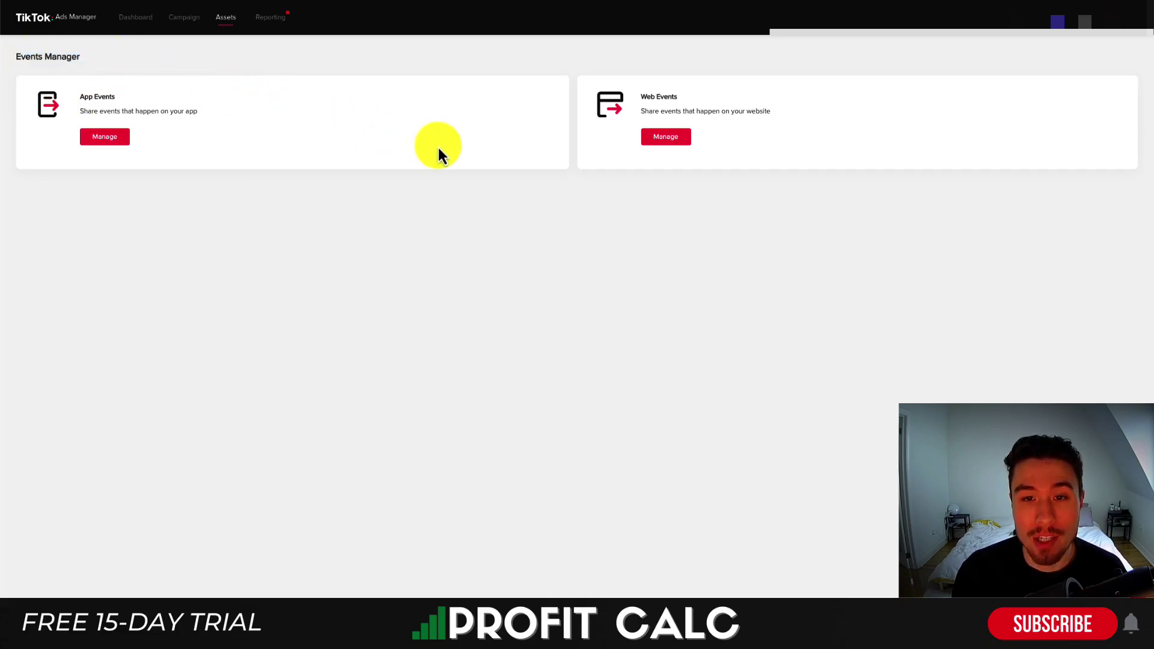
left_click(648, 142)
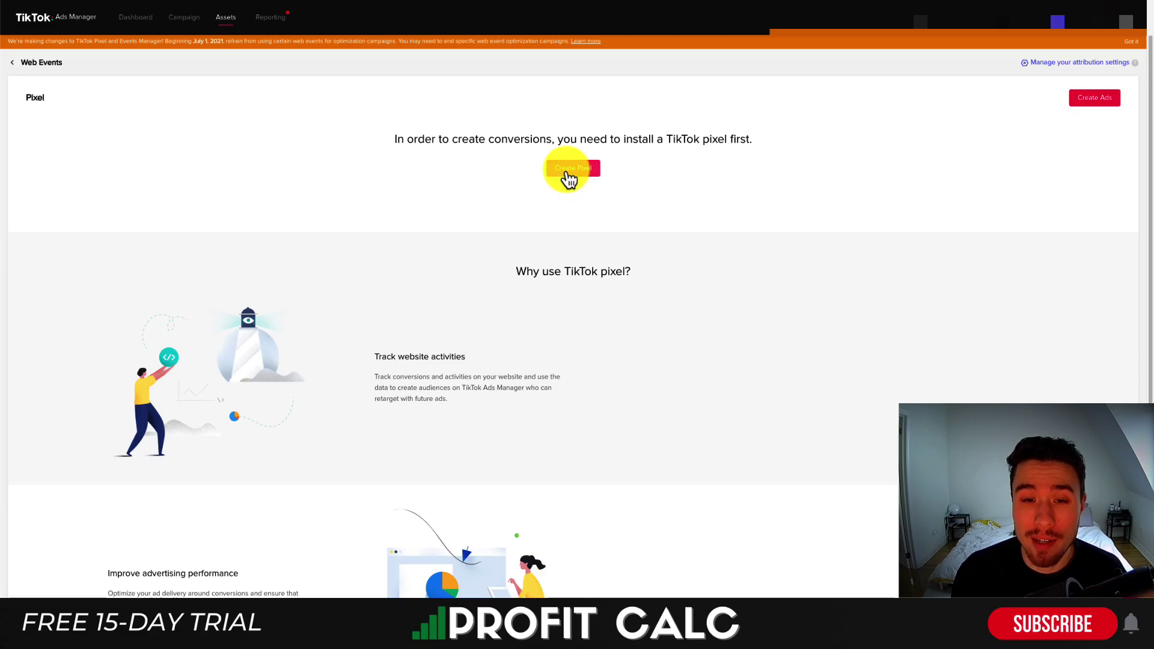
left_click(574, 172)
Step: Name the new pixel 'Ecom Masterclass' and choose the TikTok Pixel connection method
left_click(445, 255)
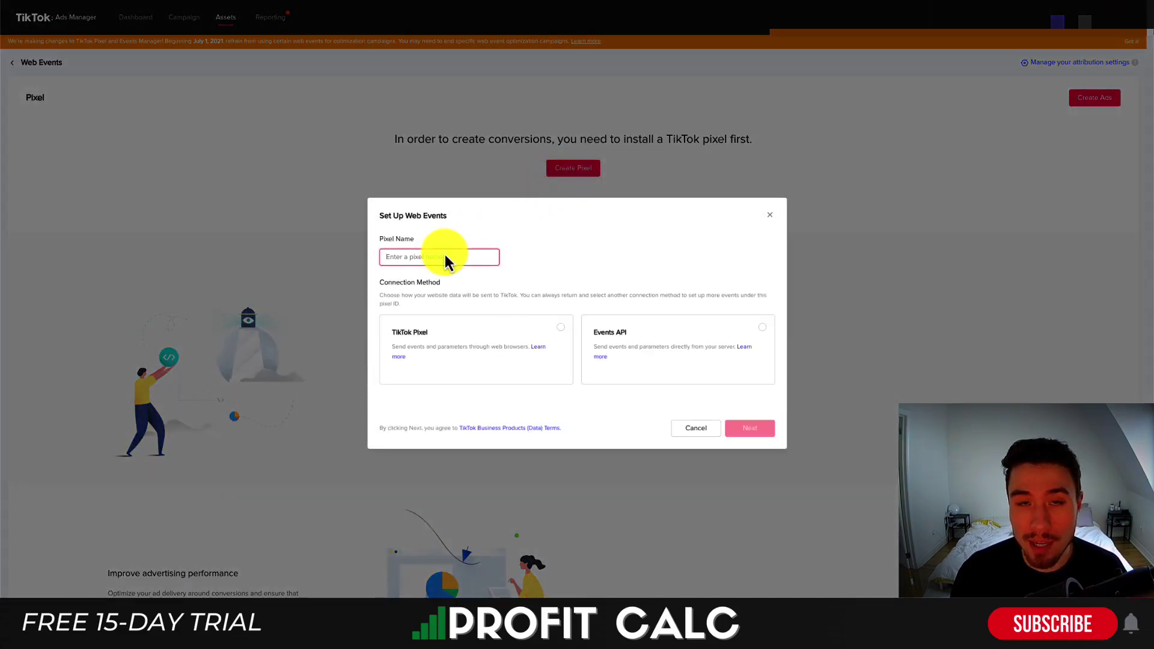
type("Ecom Mast")
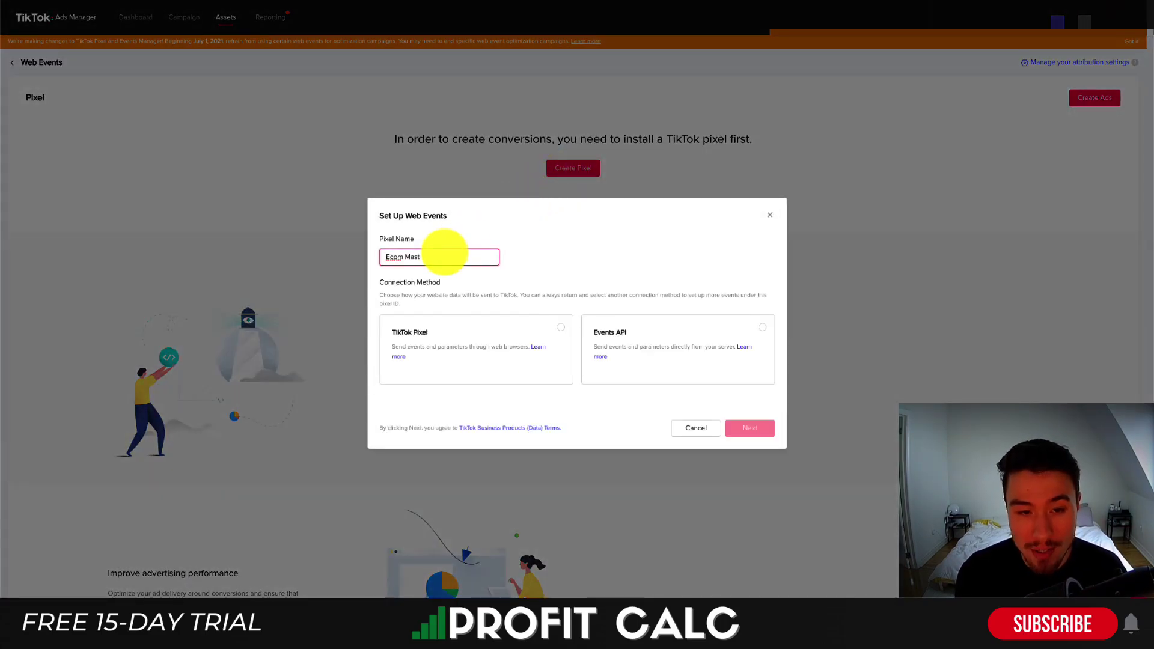
type("erclass")
left_click(561, 331)
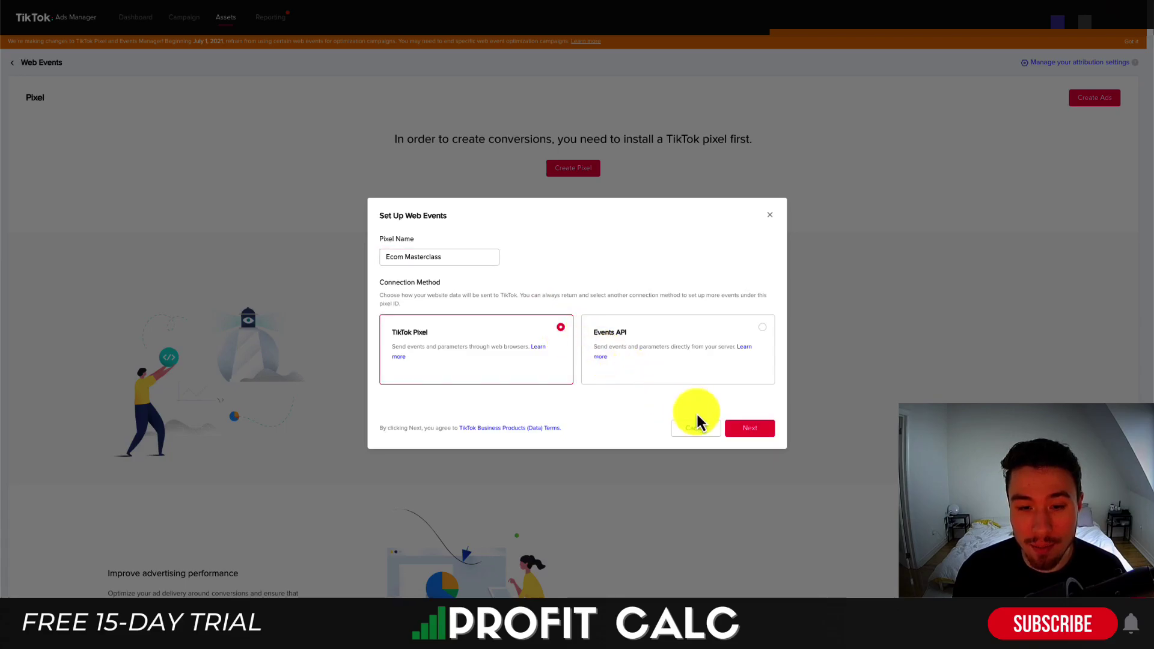
left_click(748, 428)
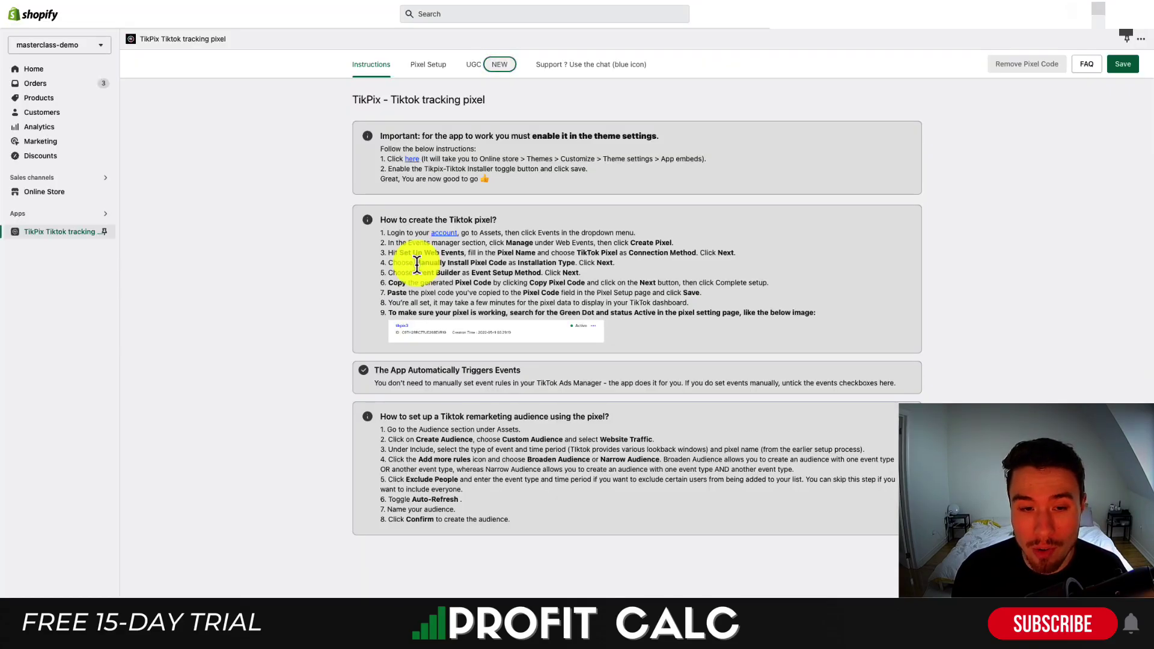
Step: Choose manual pixel code installation with Event Builder, then copy the generated pixel code
left_click_drag(417, 264, 578, 267)
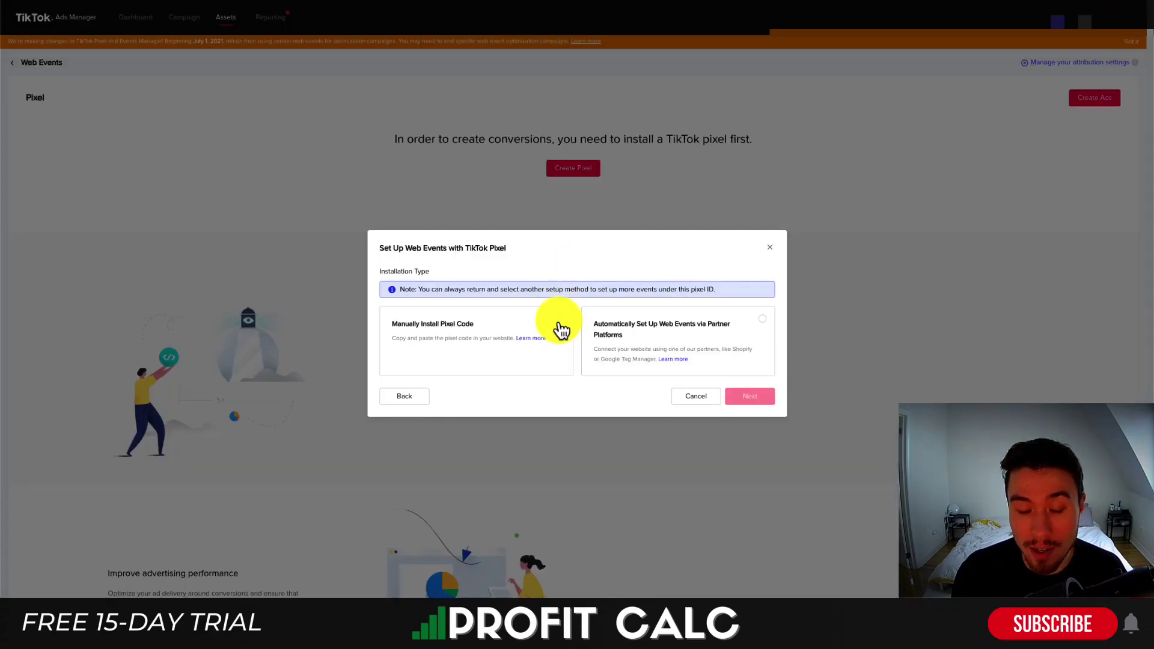
left_click(559, 330)
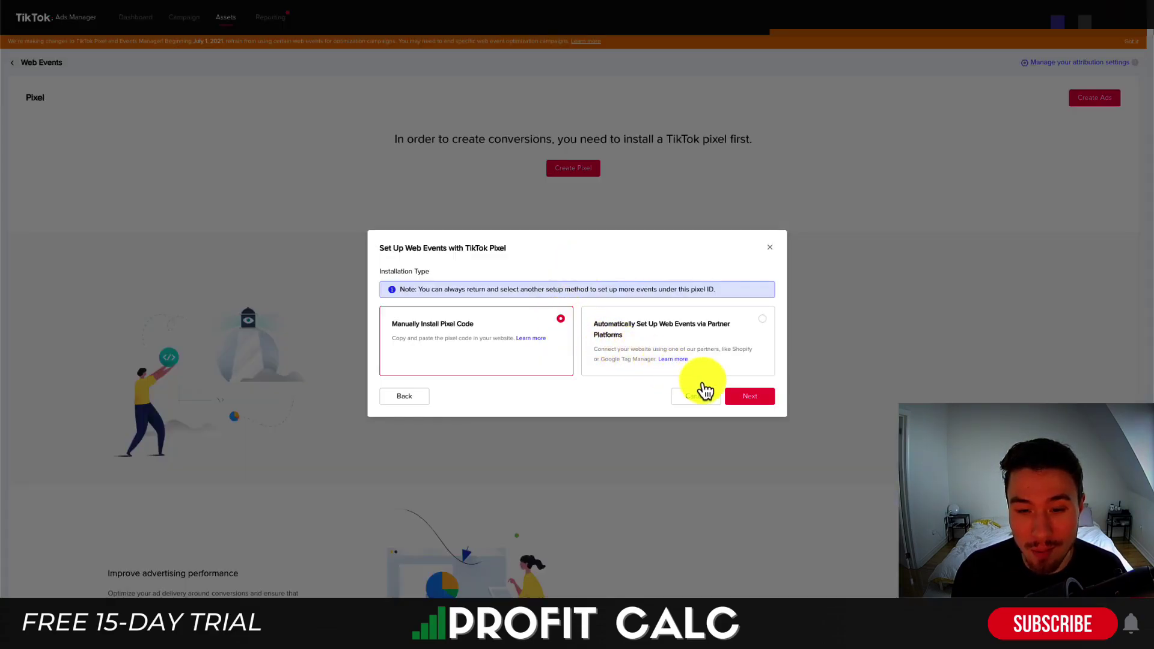
left_click(749, 396)
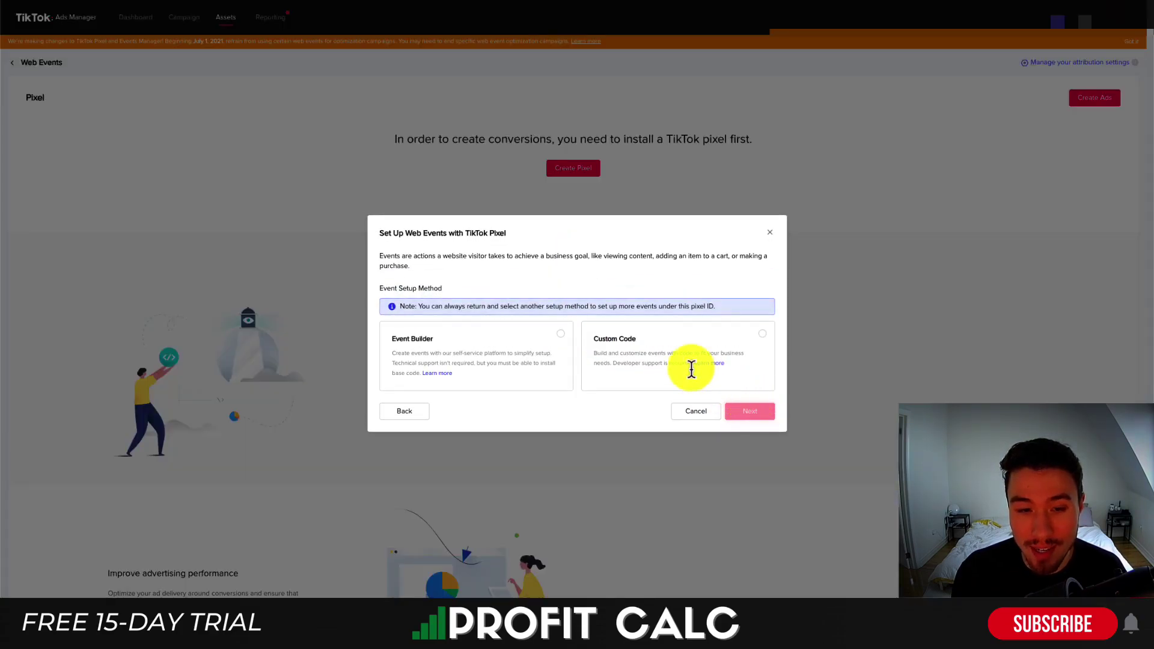
left_click(560, 333)
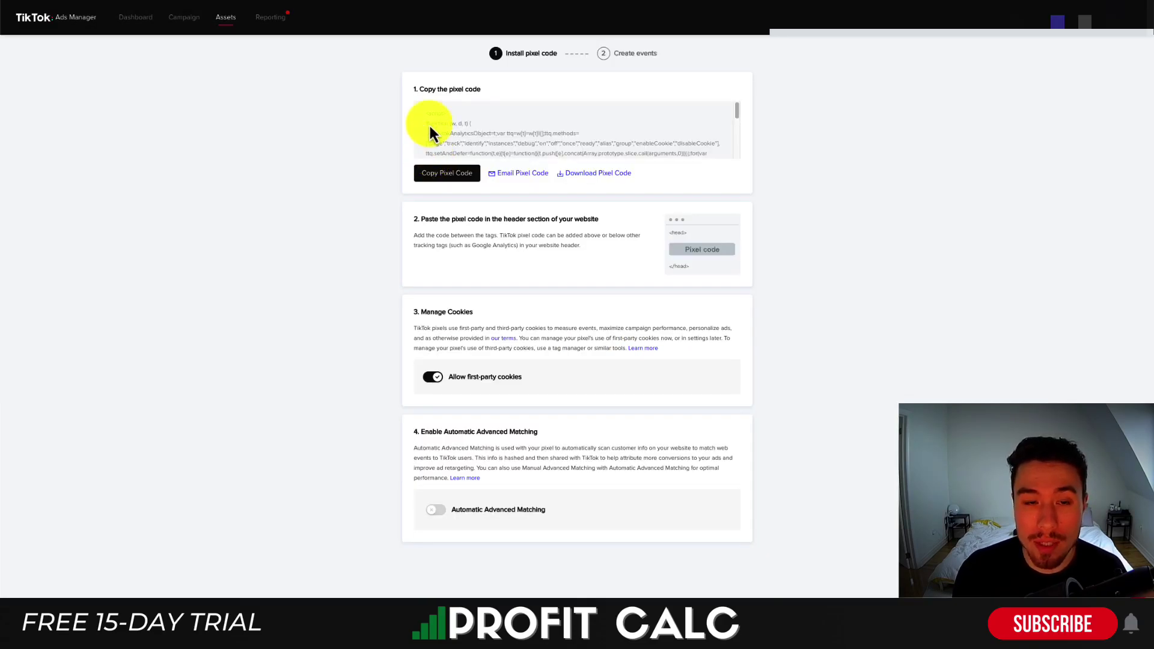
left_click_drag(428, 88, 539, 89)
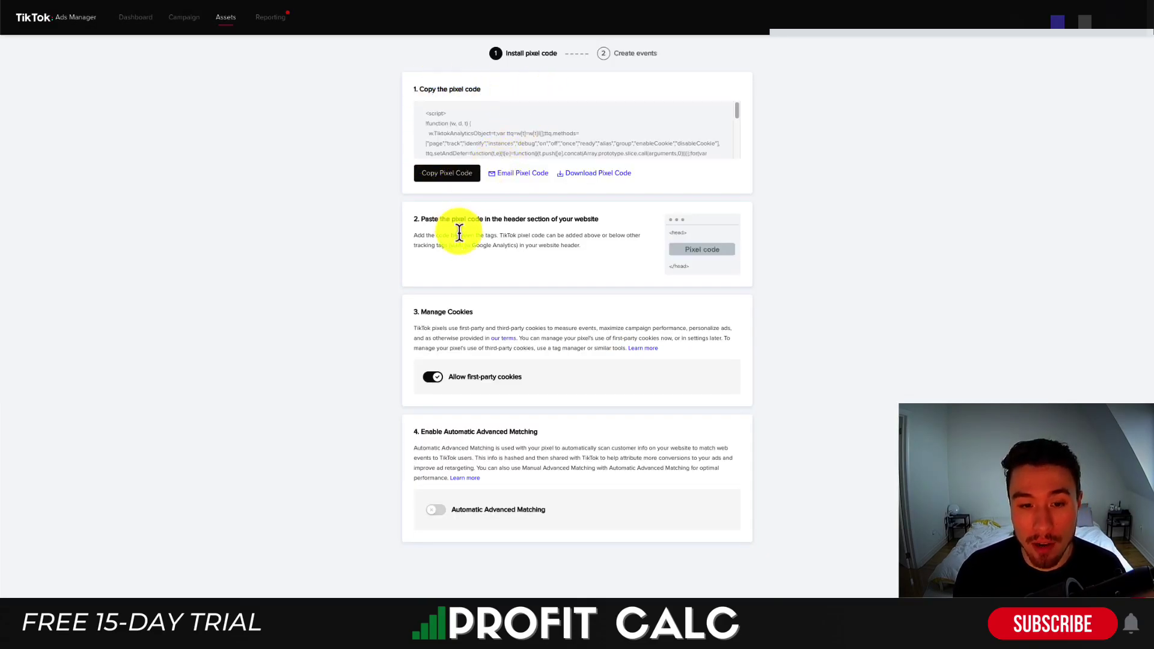
left_click_drag(456, 232, 559, 490)
left_click(356, 433)
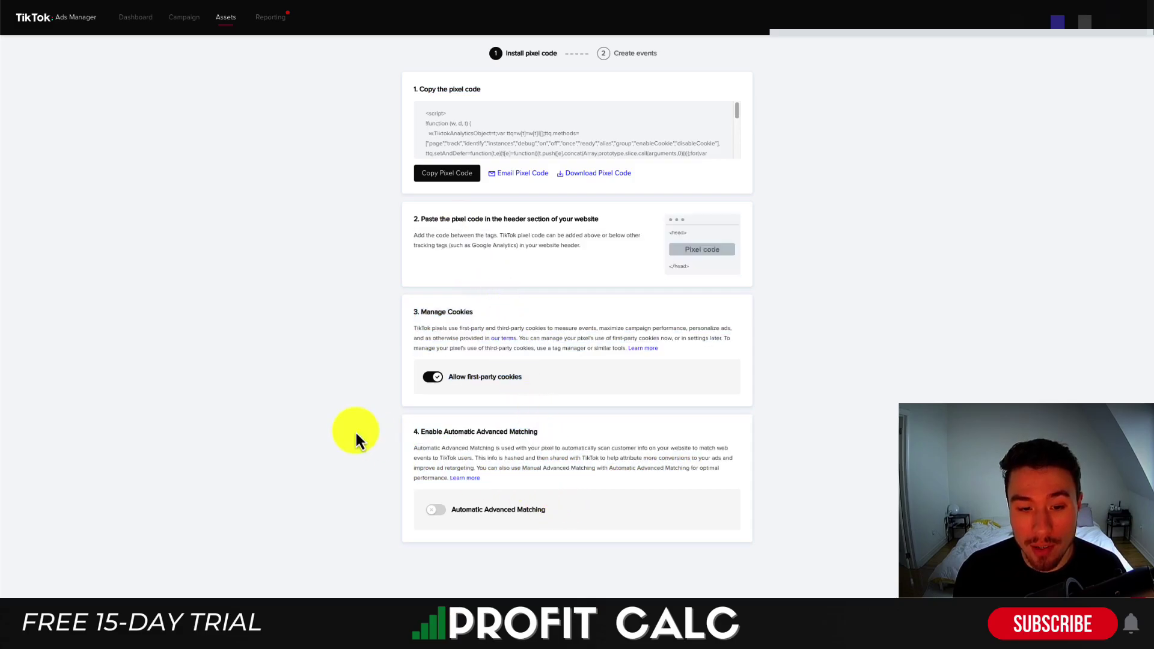
left_click(439, 174)
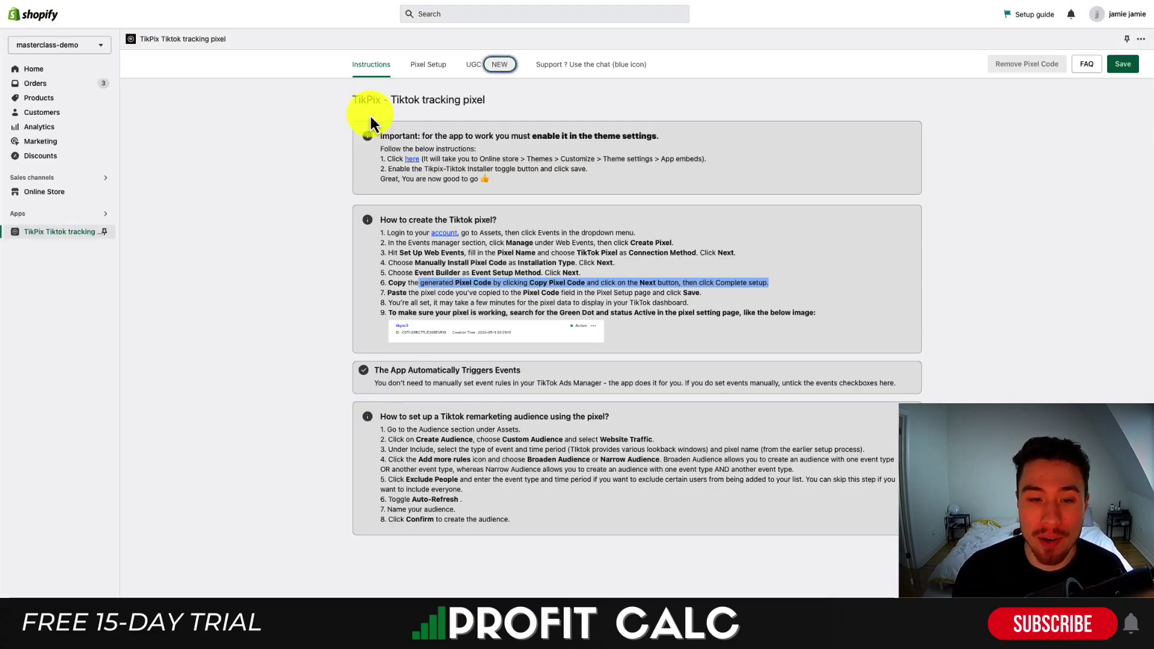
Step: Paste the TikTok pixel script into TikPix's Pixel Code box, leaving order value tracking unchanged
left_click(418, 72)
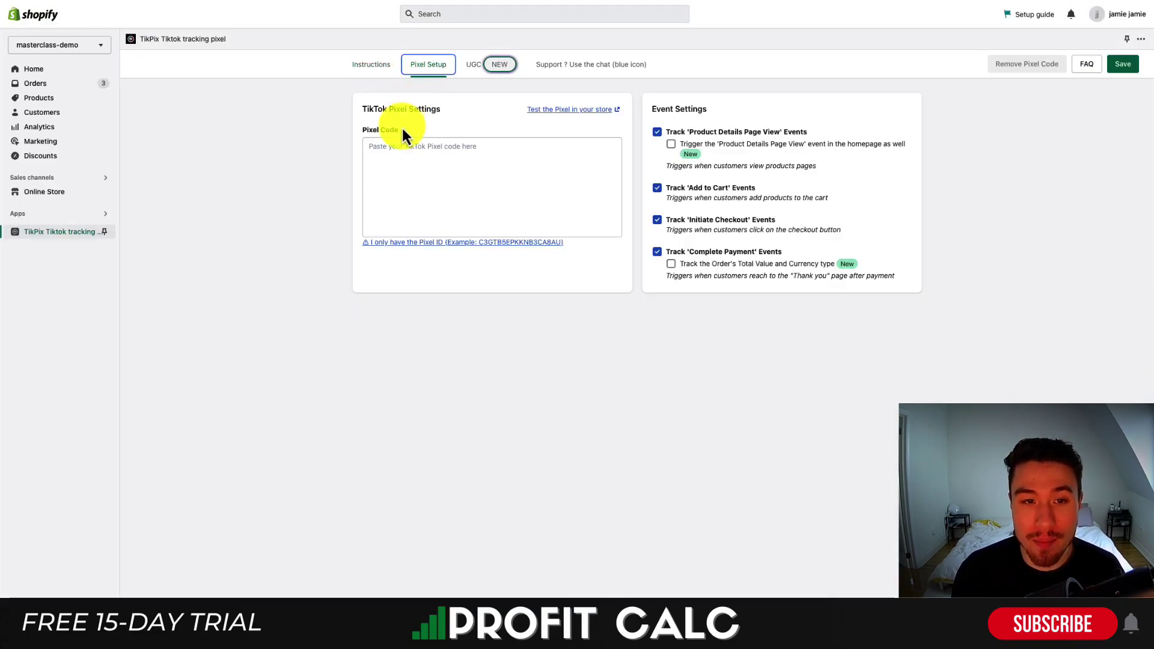
left_click(403, 157)
key("ctrl+v")
scroll(404, 188, "up", 5)
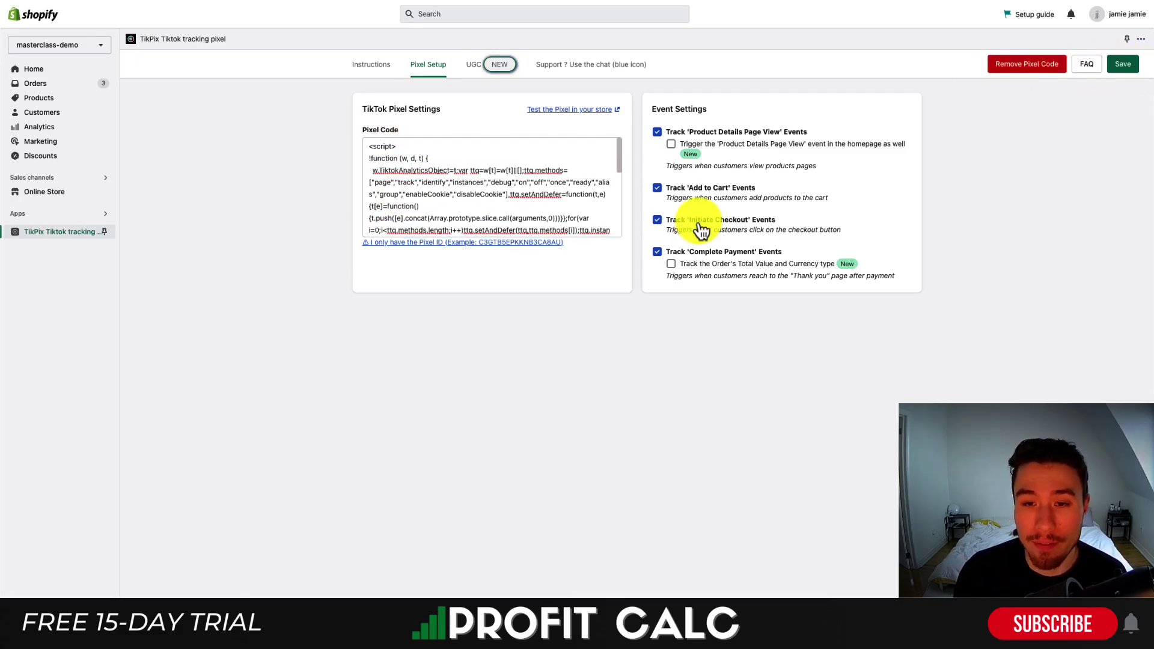
left_click(736, 265)
left_click(694, 268)
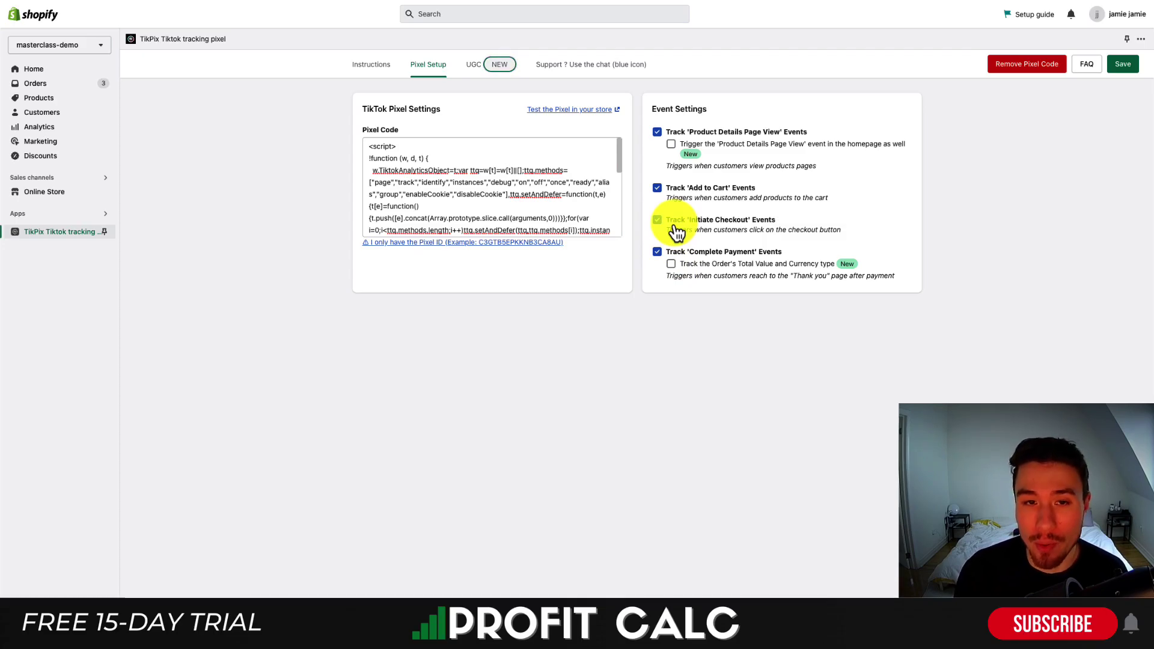
left_click(545, 118)
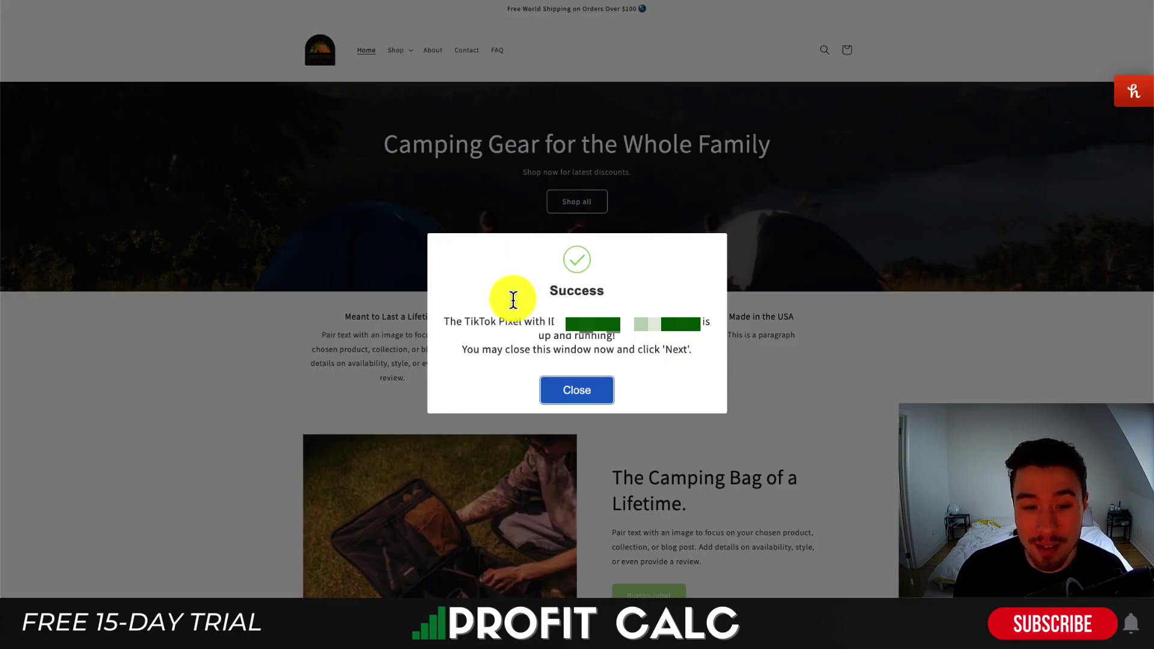
left_click(528, 321)
left_click_drag(528, 322, 579, 340)
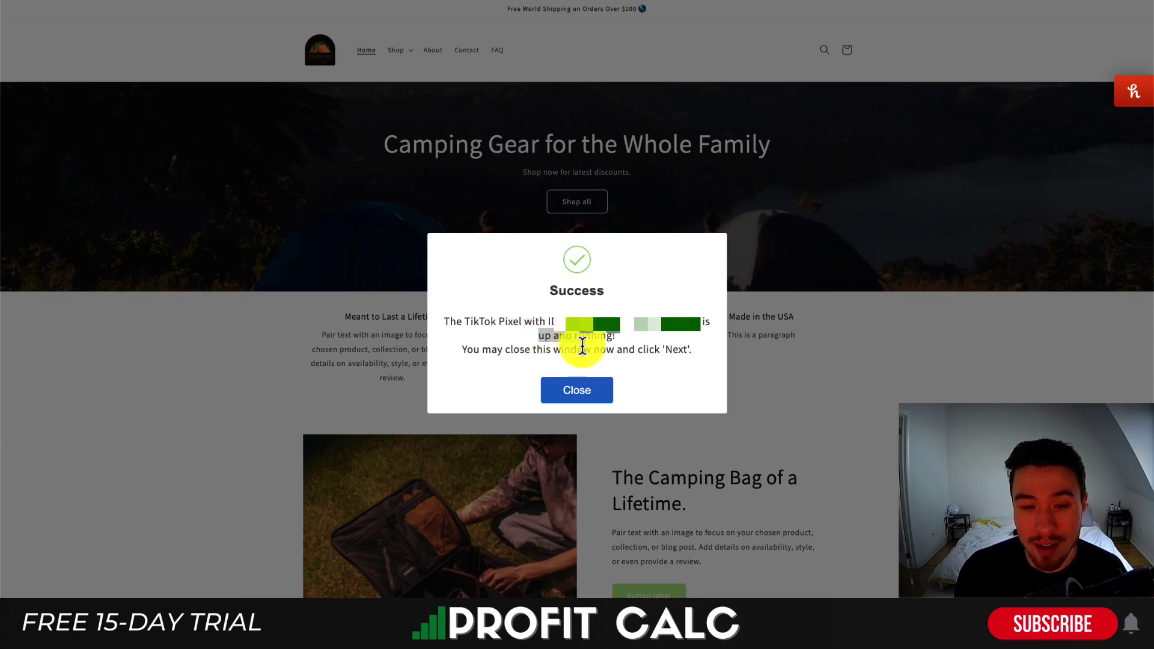
left_click(588, 390)
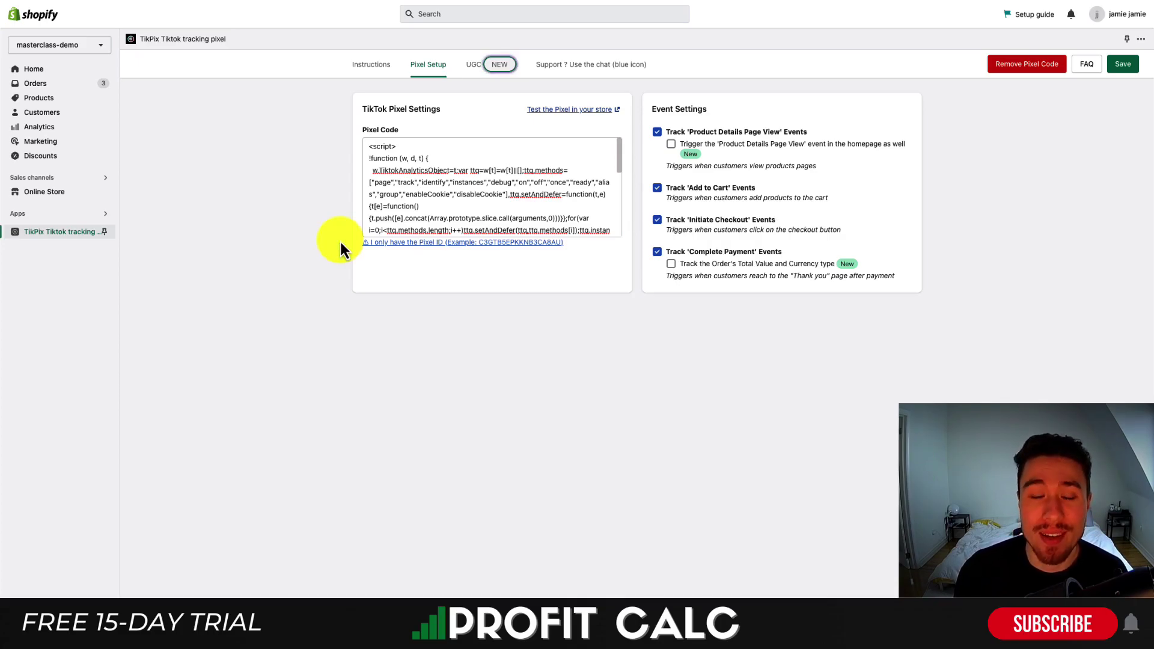
Step: Go back to TikPix's Instructions tab and scroll through it
left_click(371, 65)
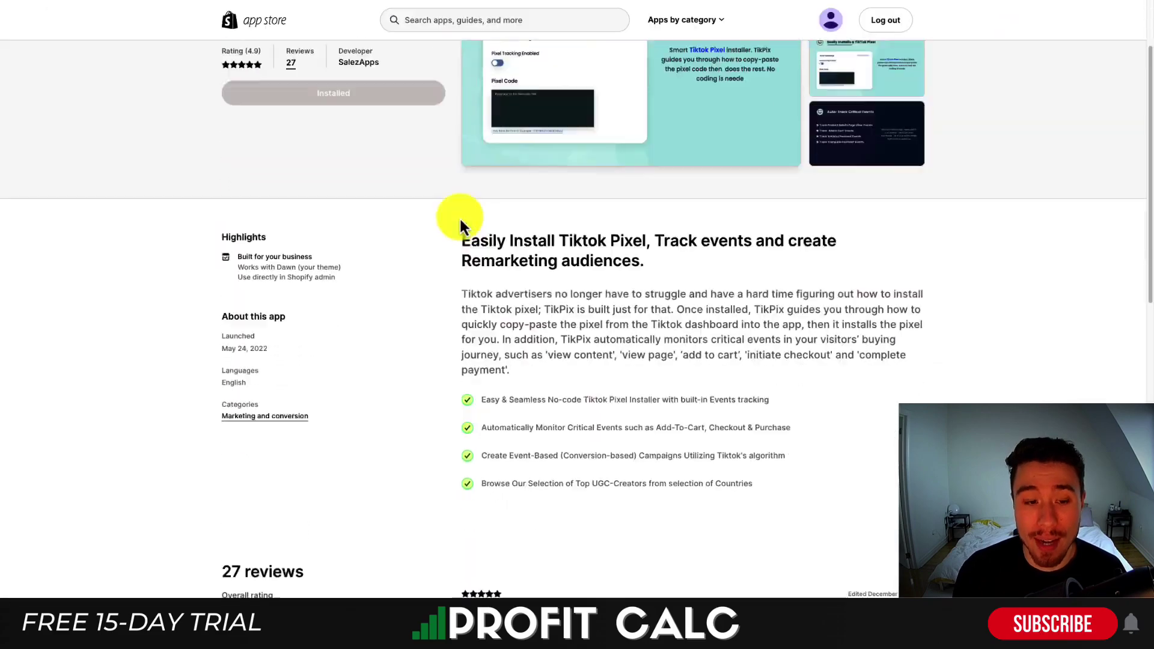
scroll(355, 297, "down", 4)
scroll(355, 297, "up", 7)
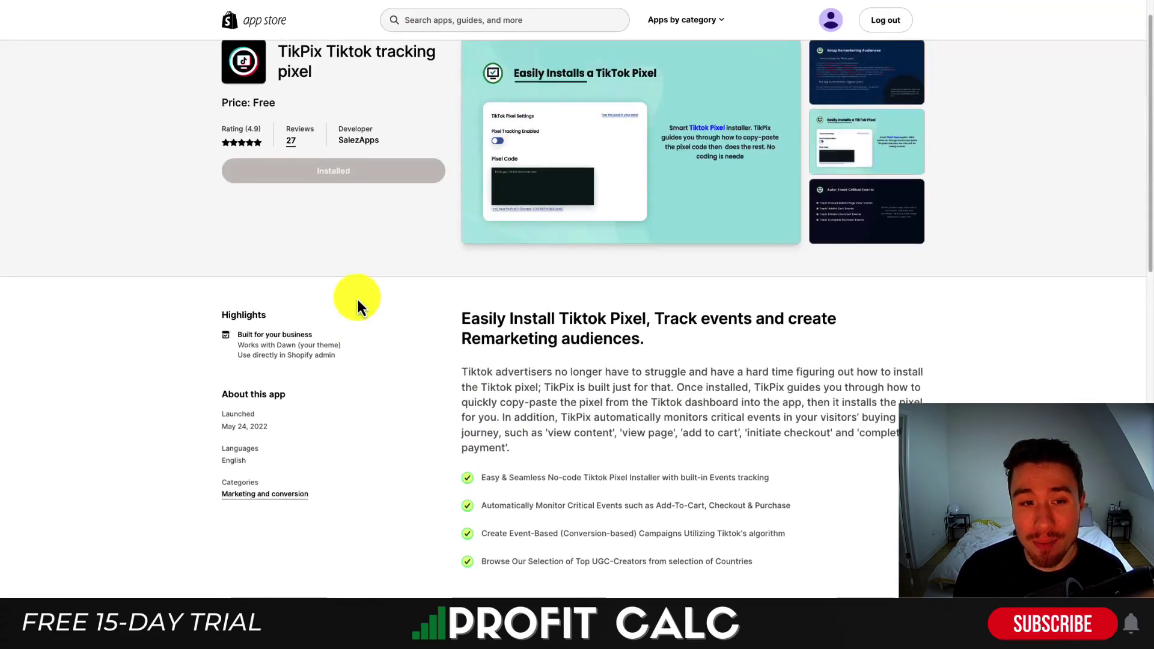